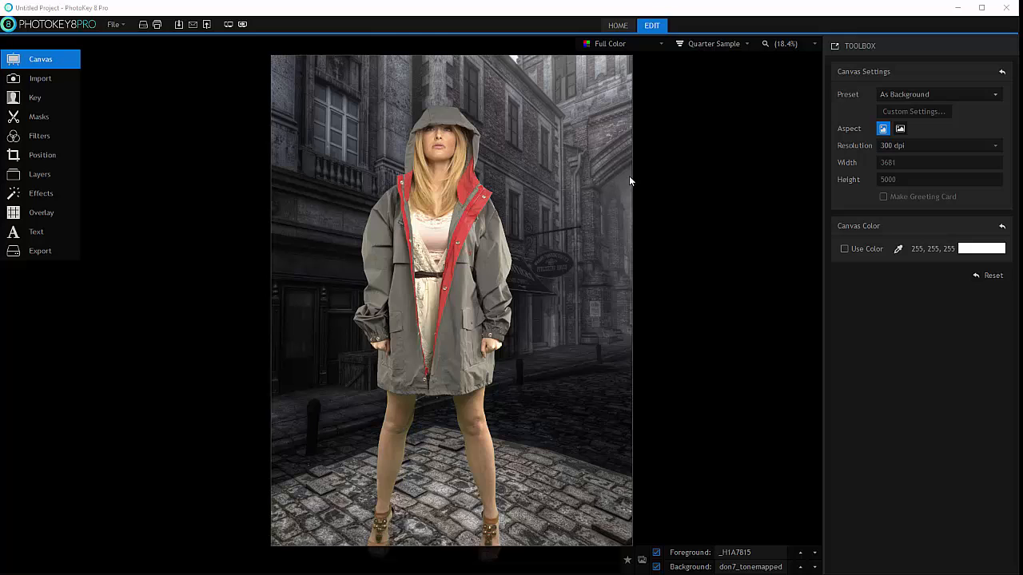
# Step: Review the imported foreground and background image lists
pyautogui.click(38, 77)
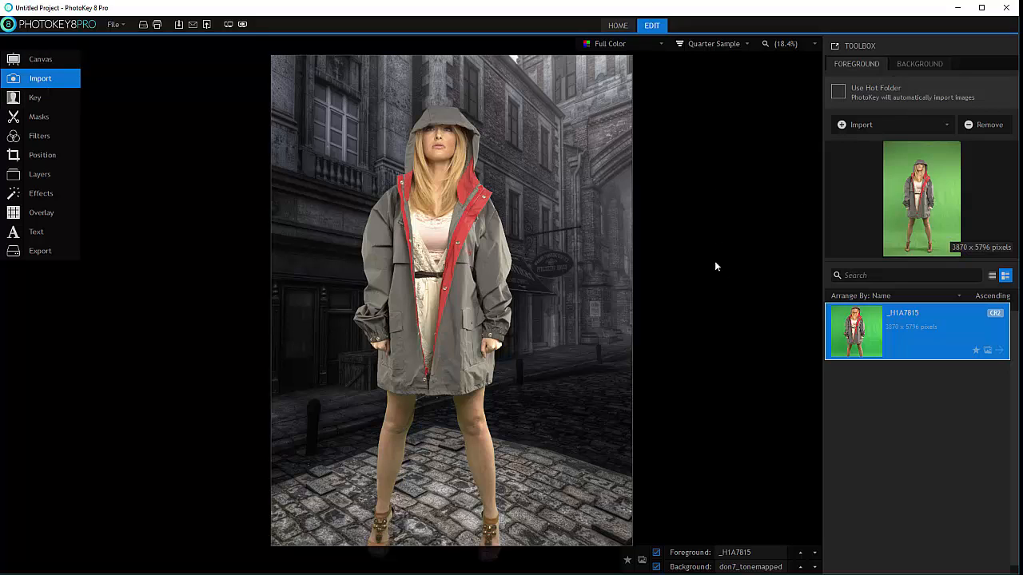
pyautogui.click(912, 63)
pyautogui.click(857, 62)
pyautogui.click(928, 62)
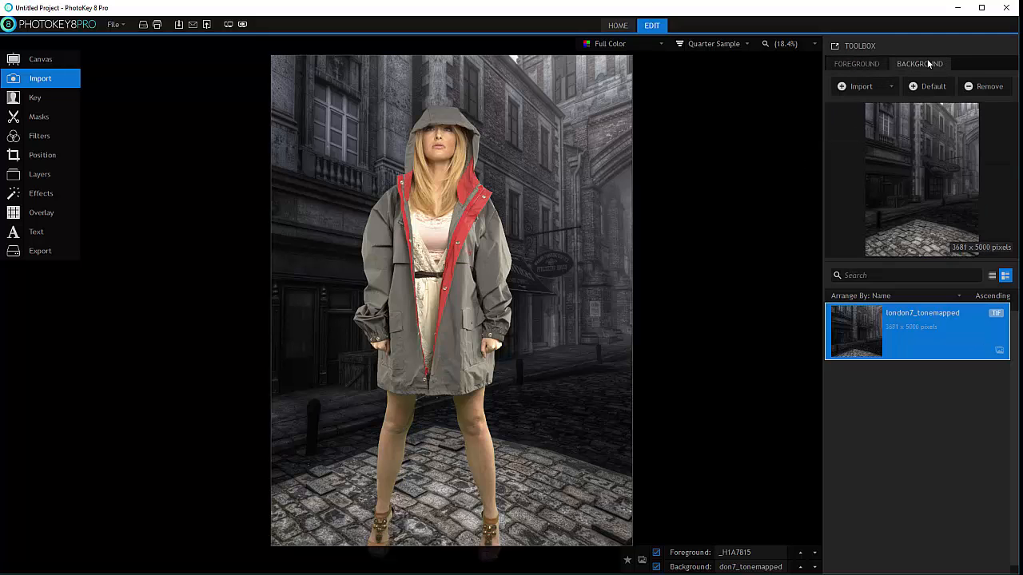
pyautogui.click(860, 62)
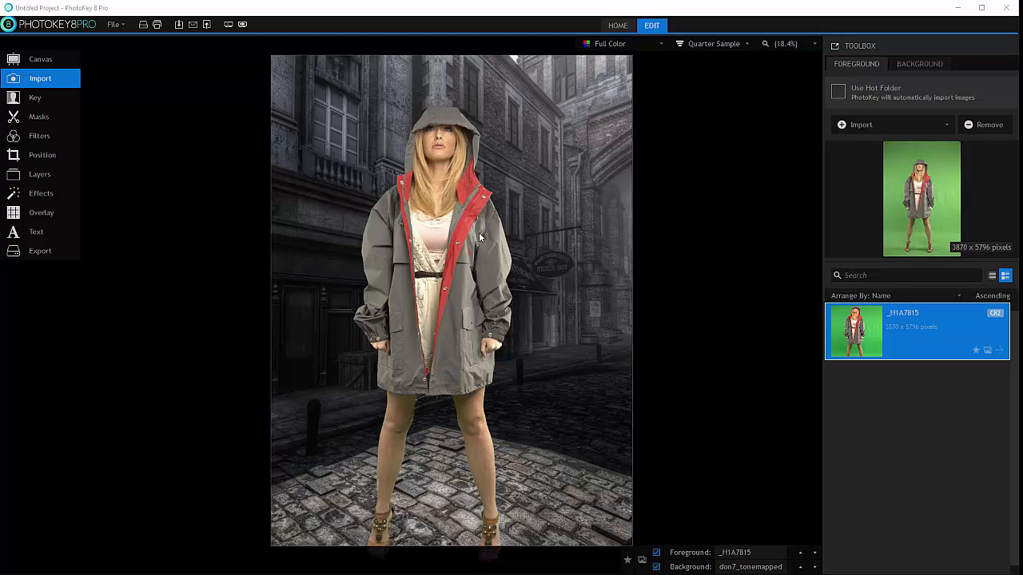
pyautogui.click(837, 91)
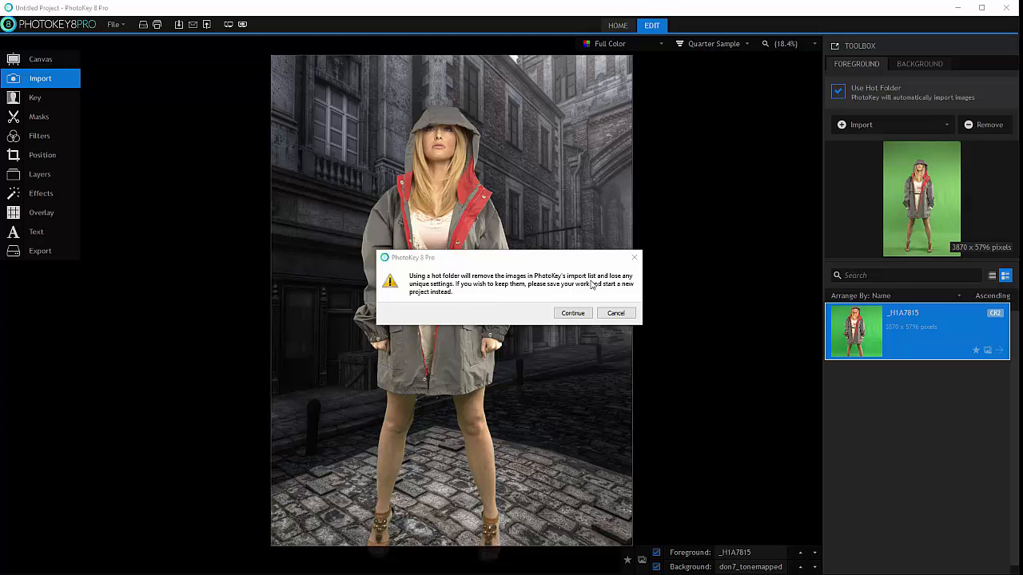
pyautogui.click(616, 313)
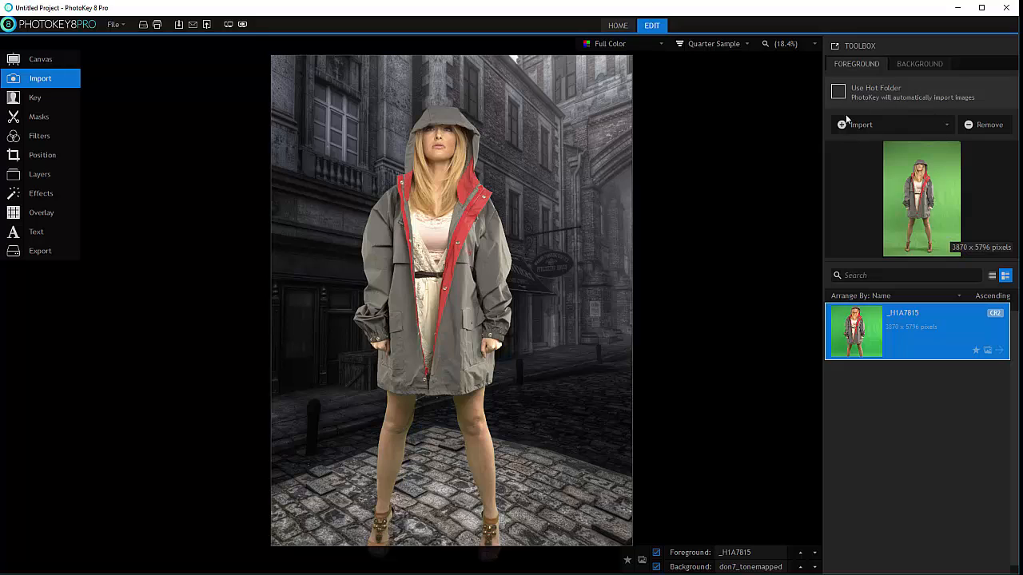
pyautogui.click(947, 124)
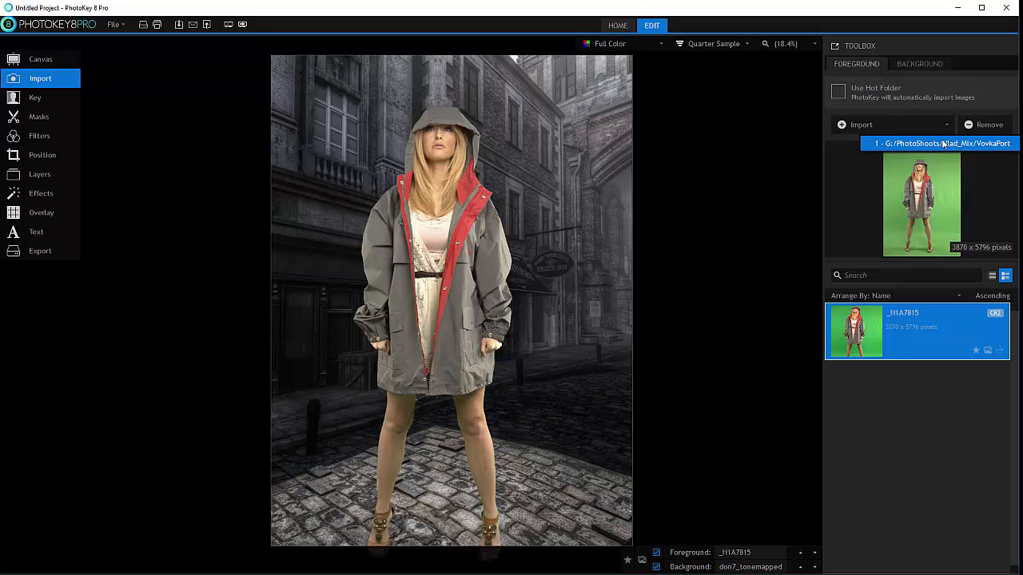
pyautogui.click(889, 117)
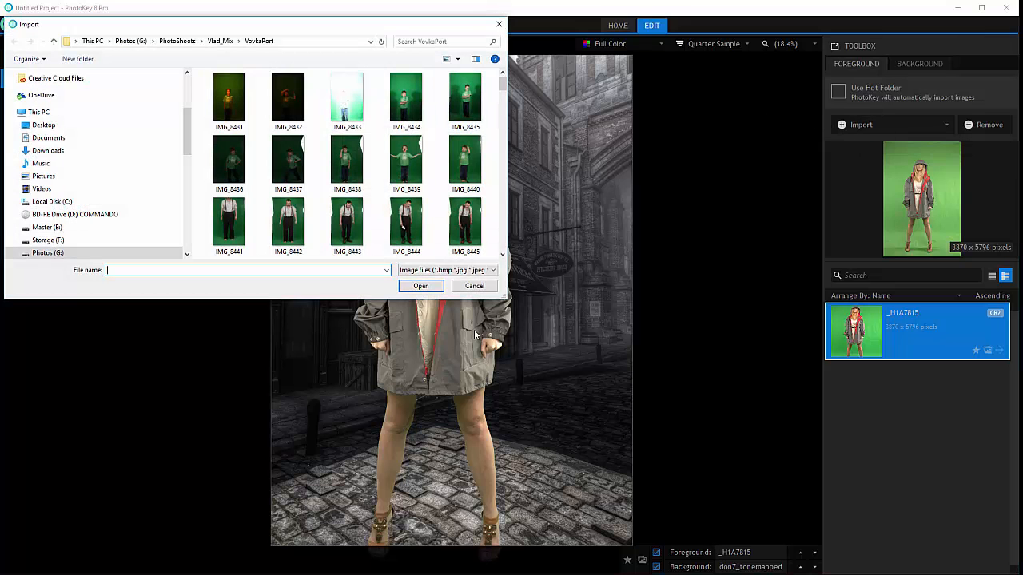
pyautogui.click(473, 286)
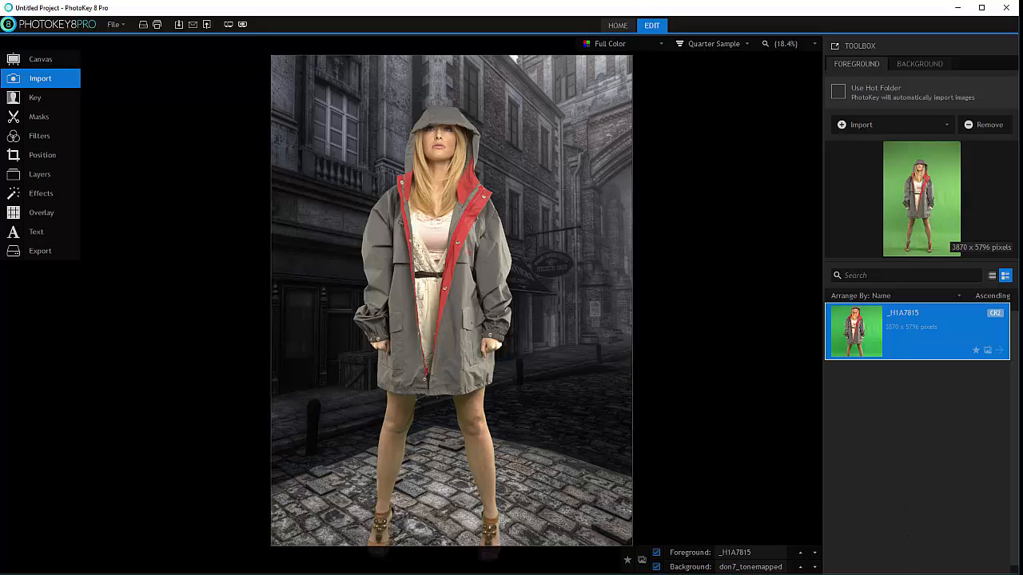
# Step: Add street9_tonemapped and train_tonemapped from the file folder to the background images
pyautogui.click(917, 64)
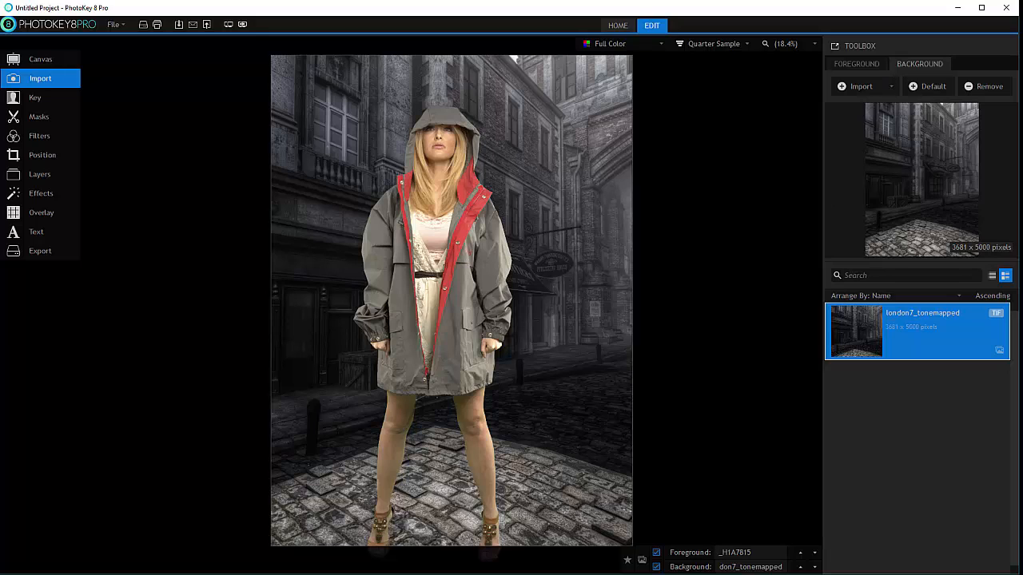
pyautogui.moveTo(0, 363); pyautogui.dragTo(946, 207)
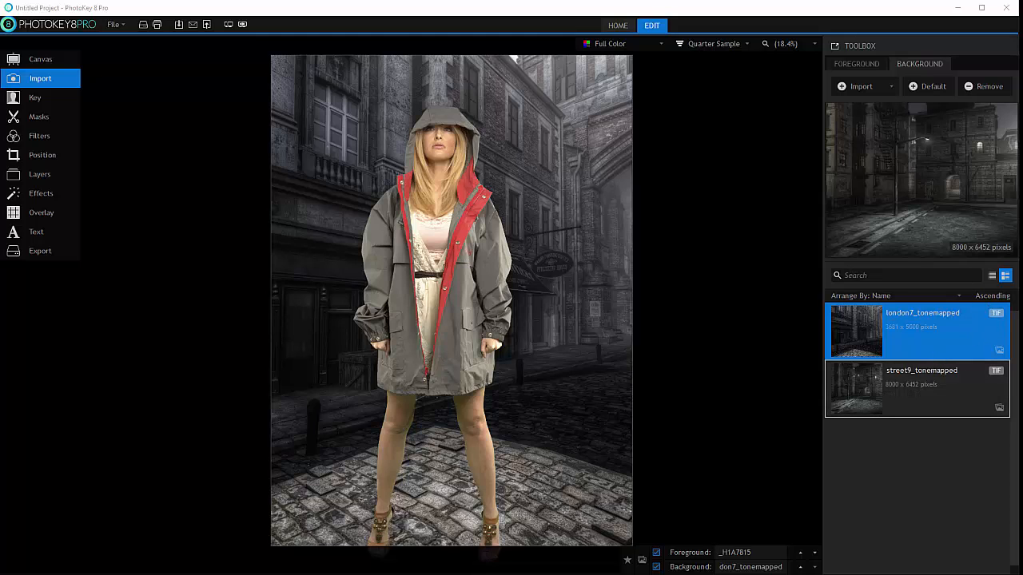
pyautogui.moveTo(59, 378); pyautogui.dragTo(990, 192)
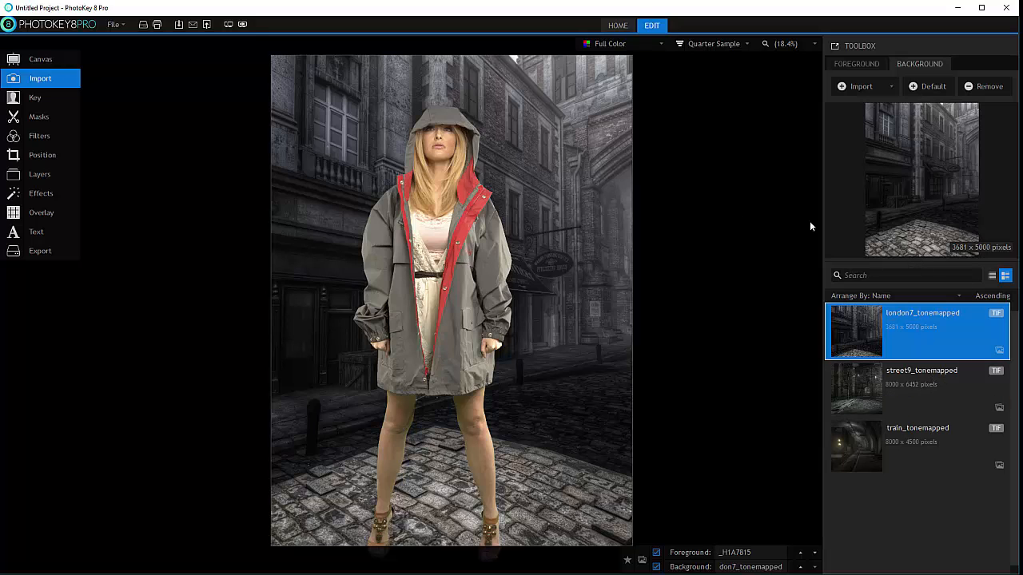
# Step: Add _H1A7538 and _H1A7958 to the foreground images and use _H1A7538 as the active foreground
pyautogui.click(859, 63)
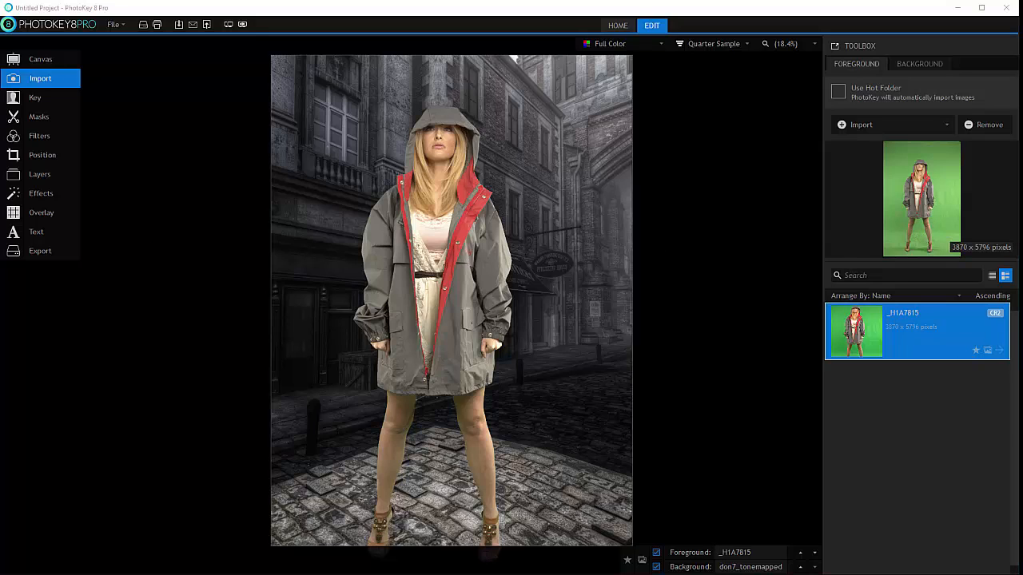
pyautogui.moveTo(276, 329); pyautogui.dragTo(926, 216)
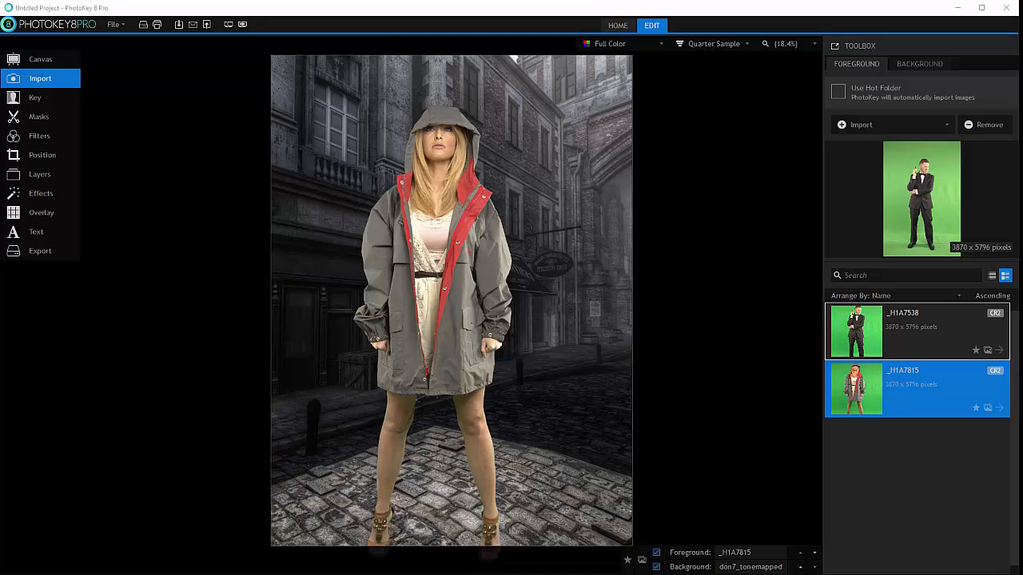
pyautogui.moveTo(41, 349); pyautogui.dragTo(906, 225)
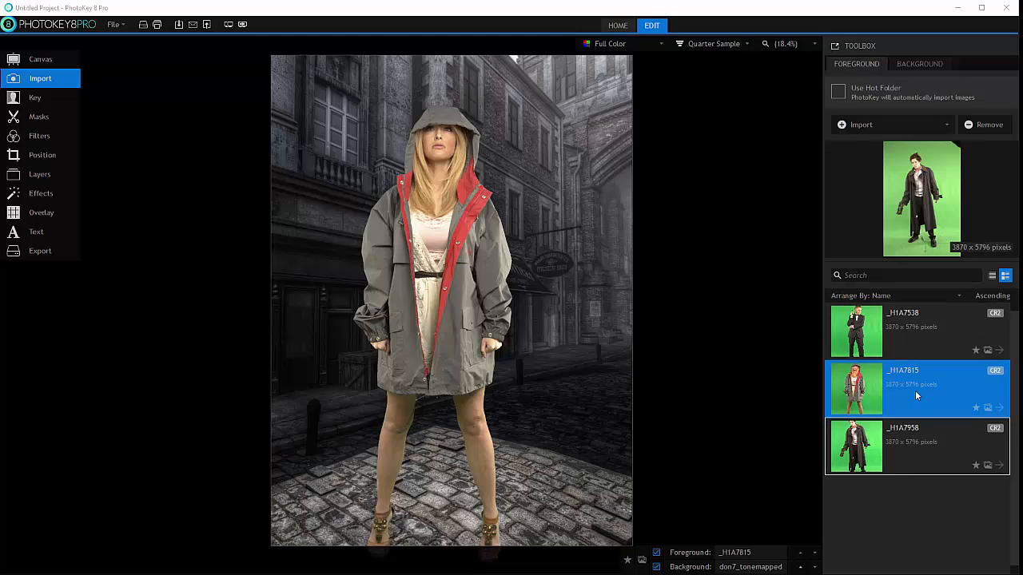
pyautogui.click(931, 335)
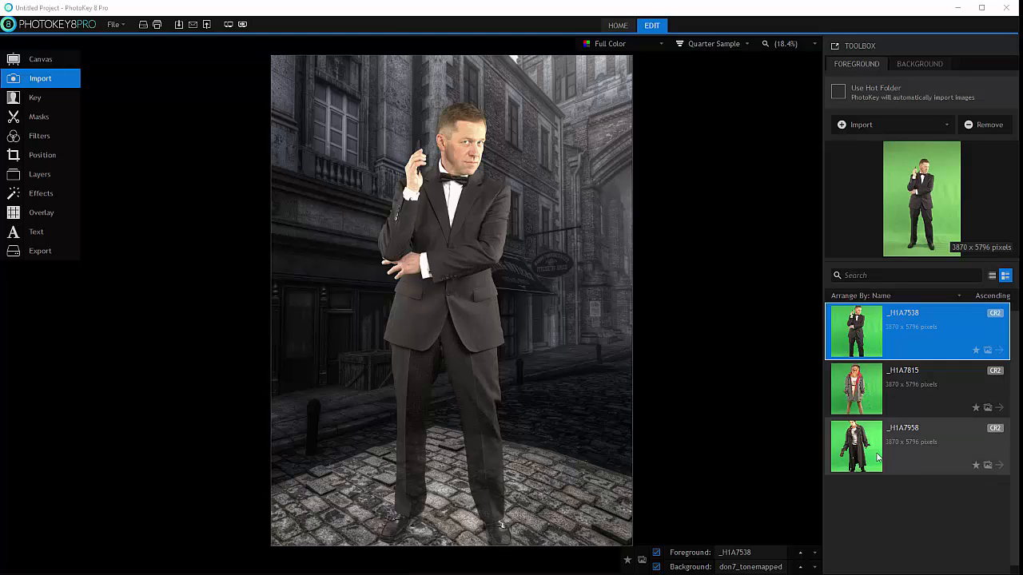
# Step: Preview the foreground list in the compact name-only view and return it to the thumbnail view
pyautogui.click(861, 275)
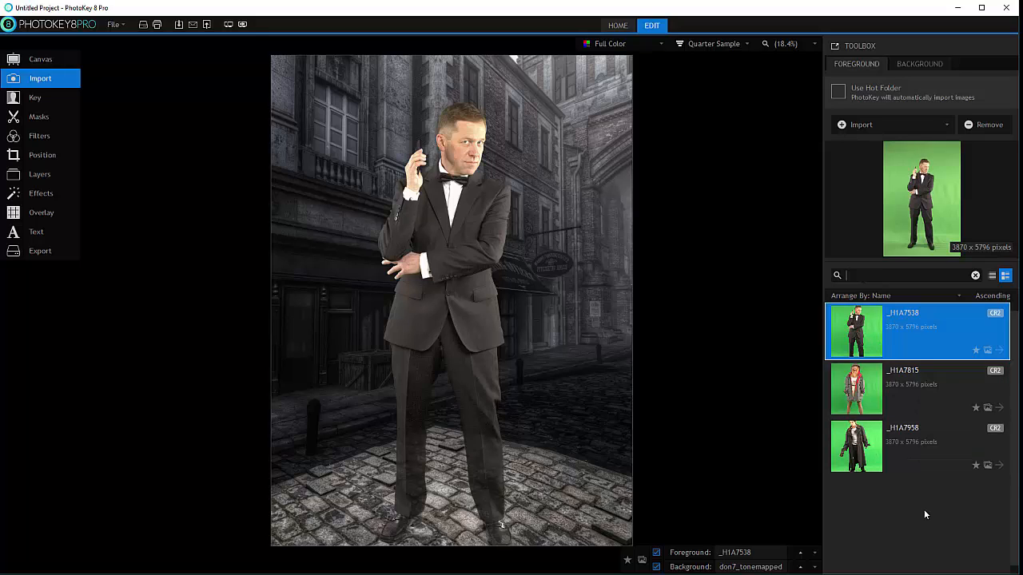
pyautogui.click(992, 275)
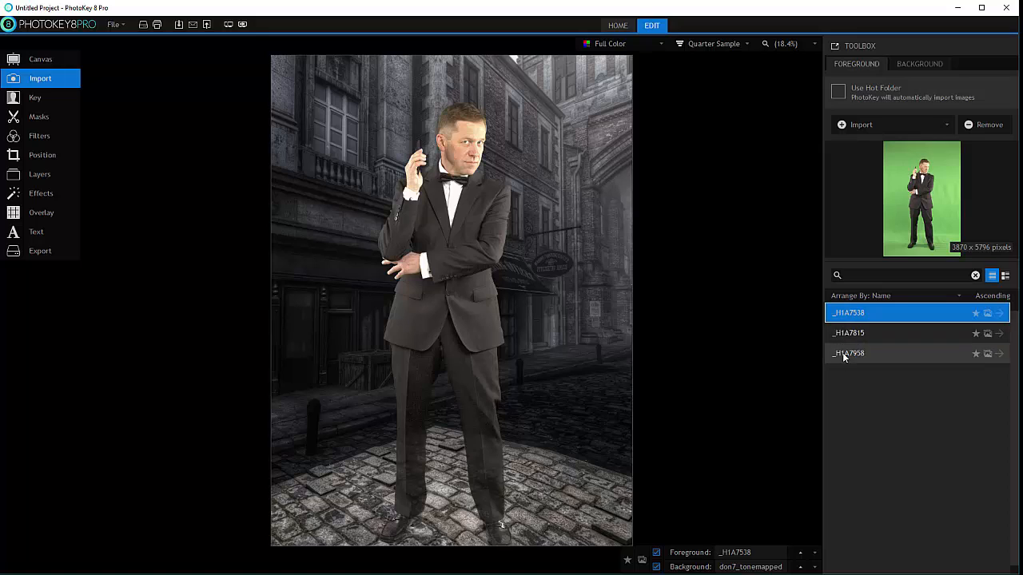
pyautogui.click(1006, 276)
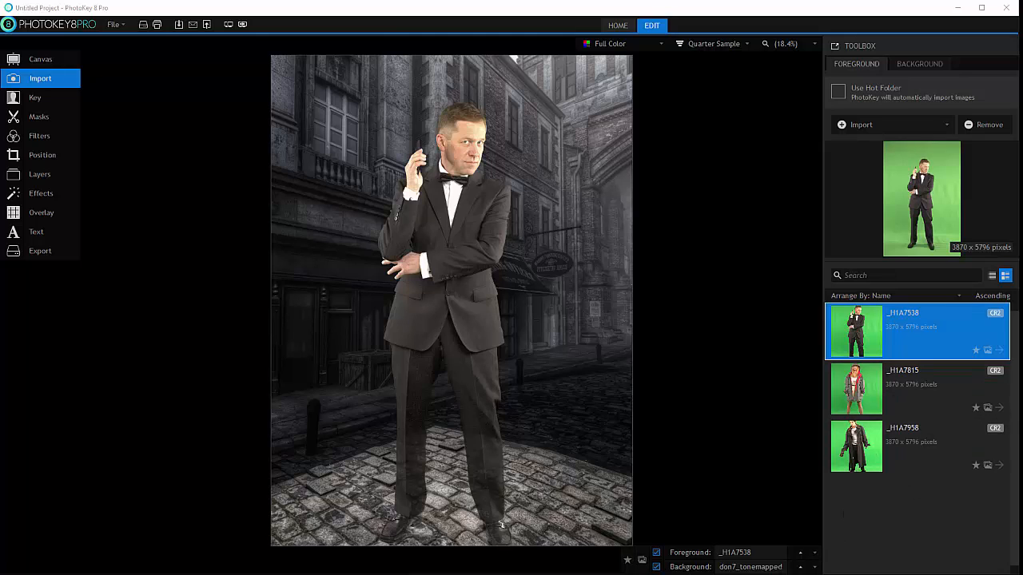
# Step: Preview the composite on street9_tonemapped and train_tonemapped, and return to the london7_tonemapped background with the canvas settings open
pyautogui.click(814, 568)
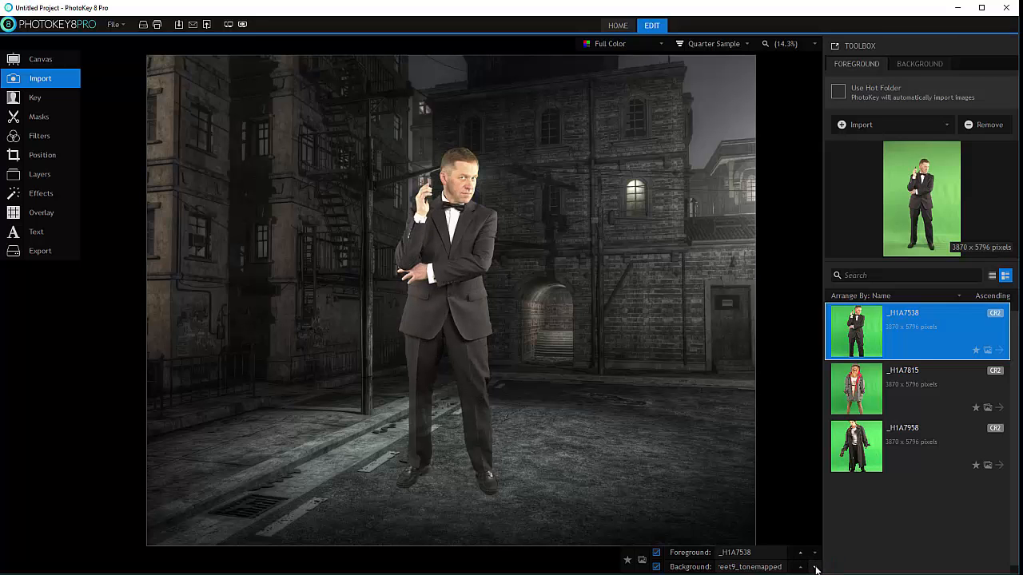
pyautogui.click(815, 568)
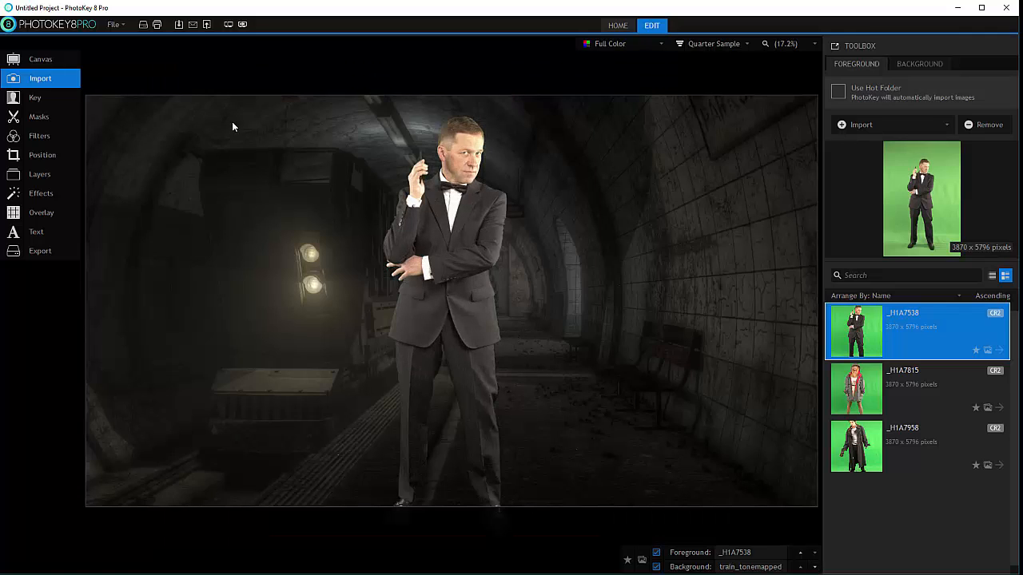
pyautogui.click(30, 59)
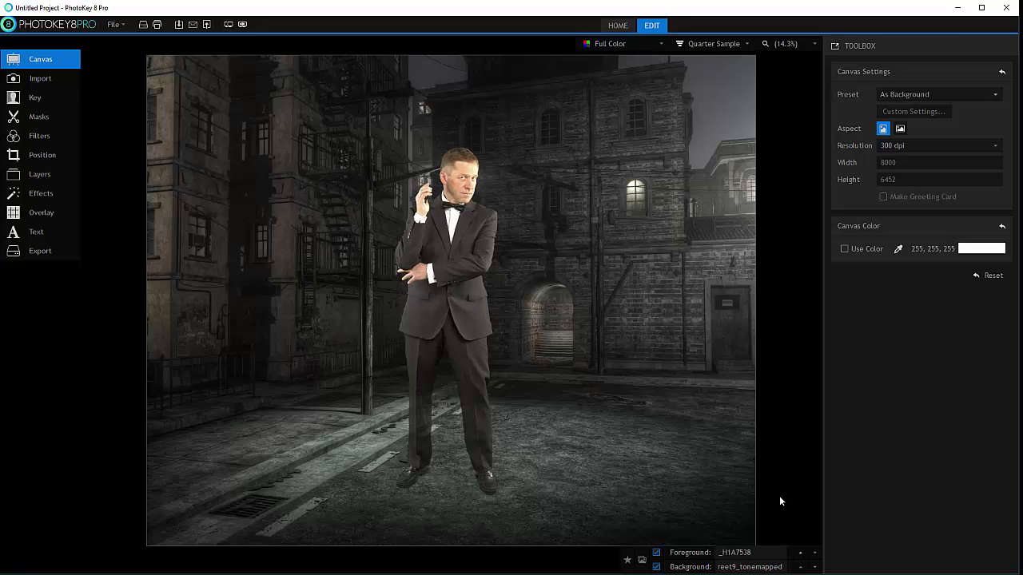
pyautogui.click(813, 568)
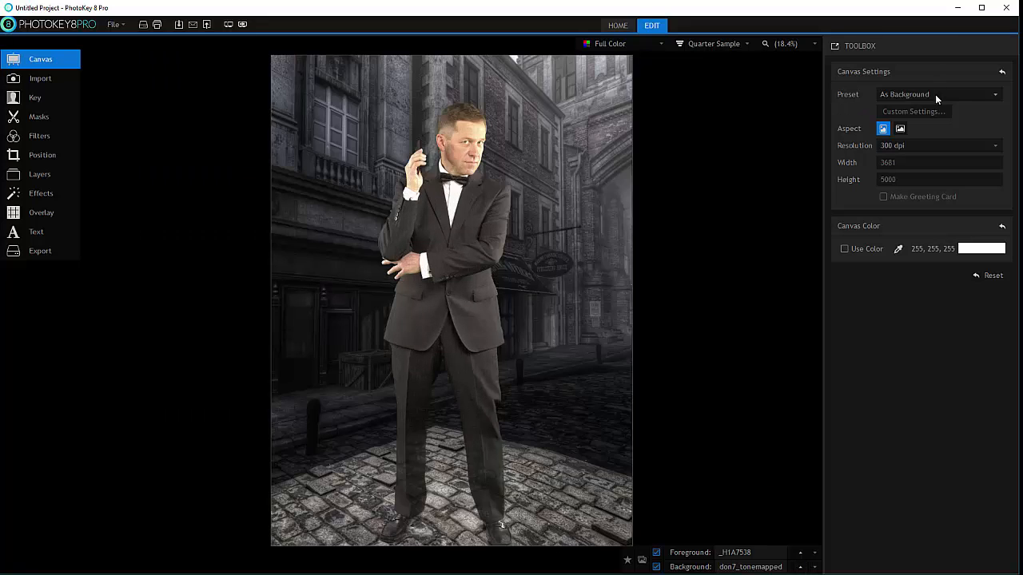
# Step: Set the canvas preset to As Foreground and switch to the _H1A7815 foreground with the train_tonemapped background
pyautogui.click(928, 92)
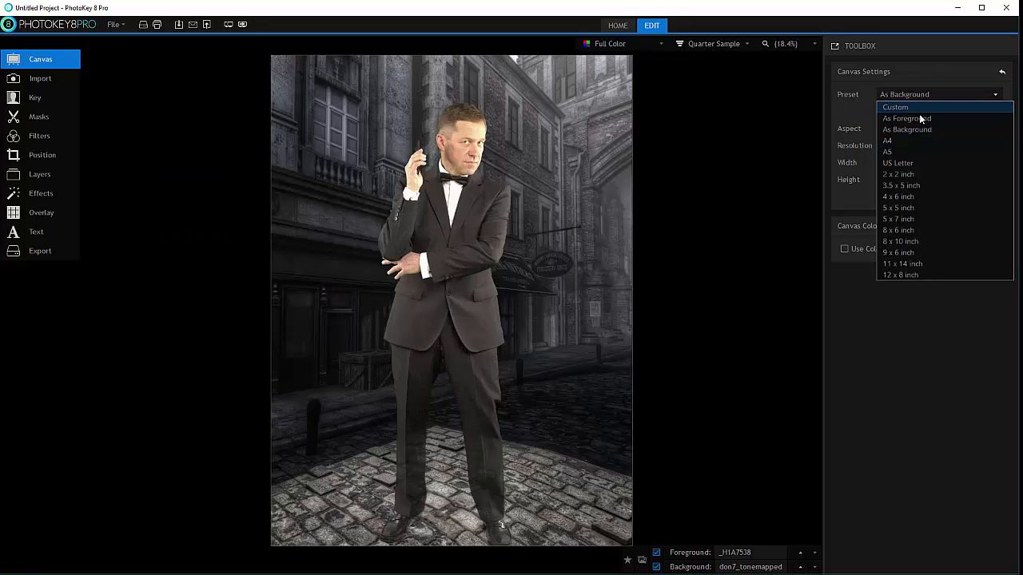
pyautogui.click(919, 118)
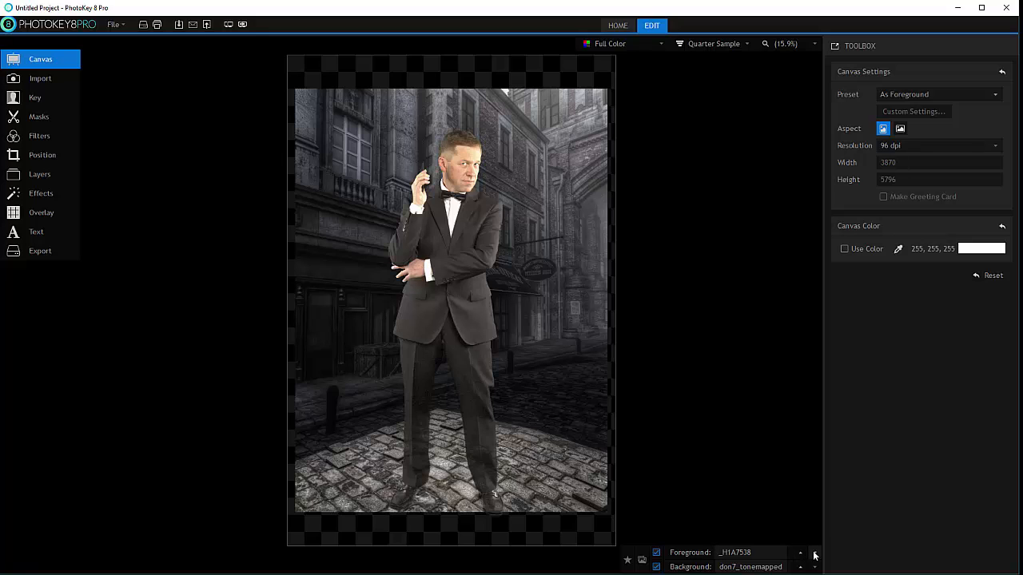
pyautogui.click(814, 553)
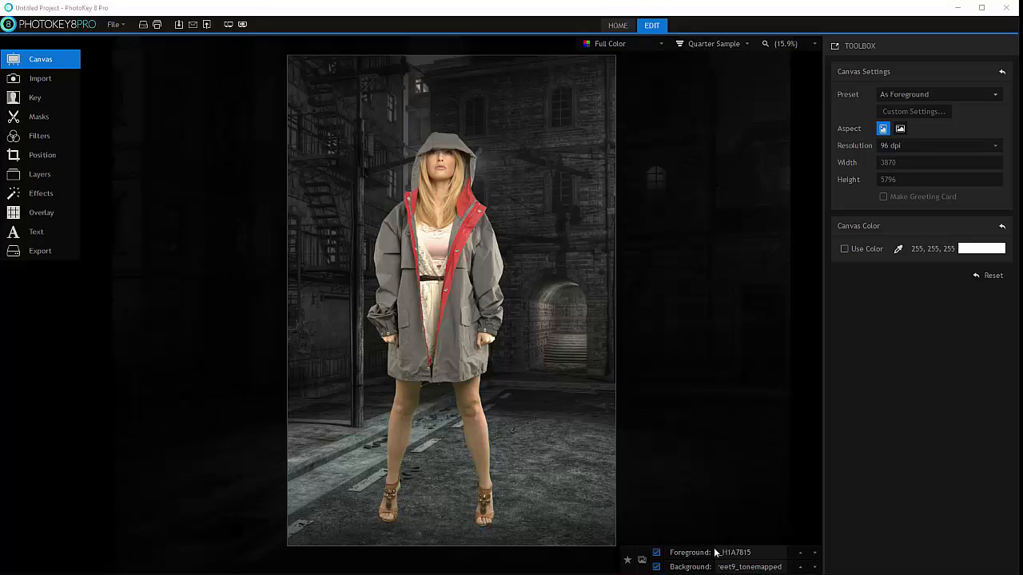
pyautogui.click(815, 569)
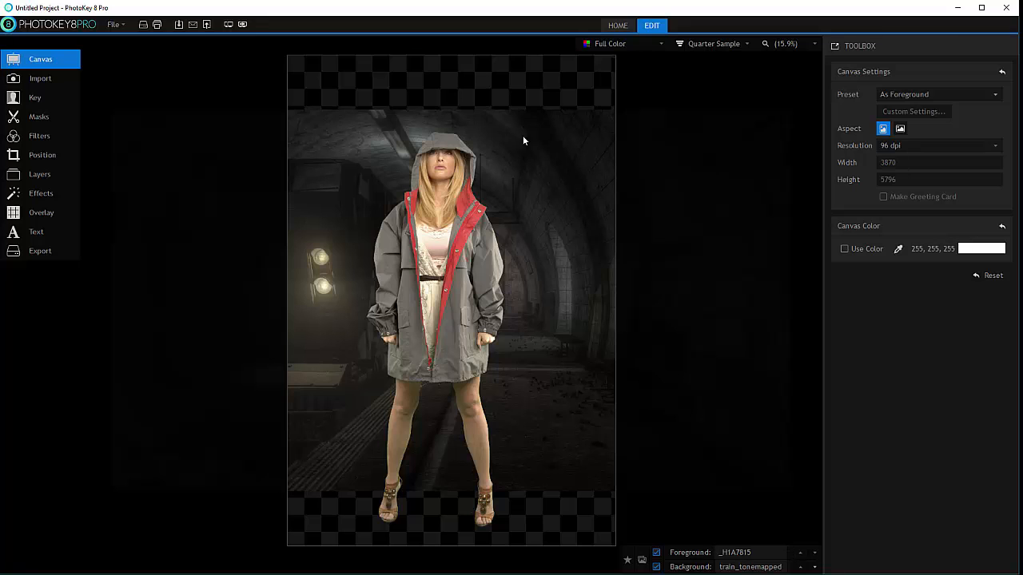
# Step: Set the canvas preset to As Background and reopen the list of imported images
pyautogui.click(979, 91)
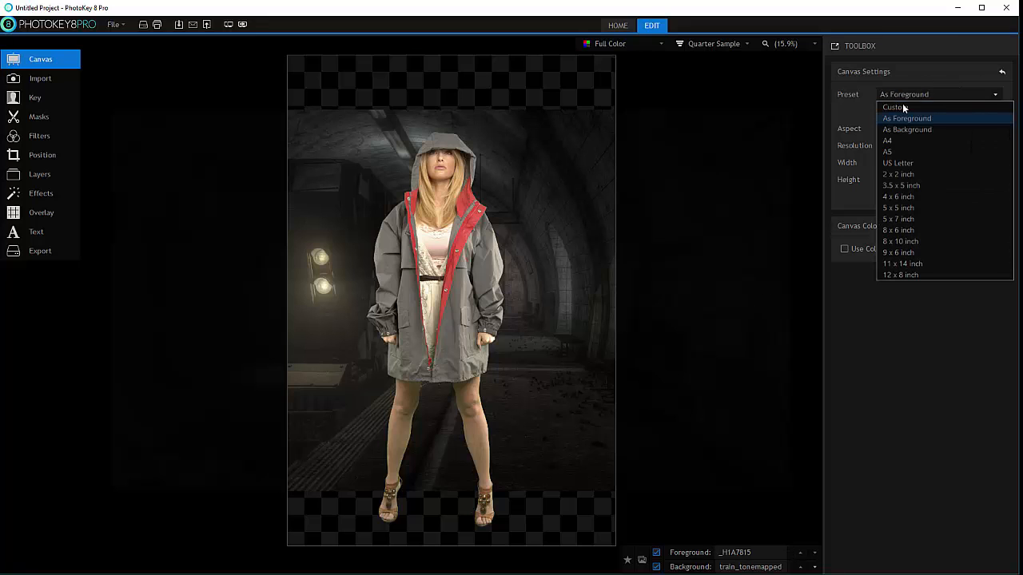
pyautogui.click(905, 129)
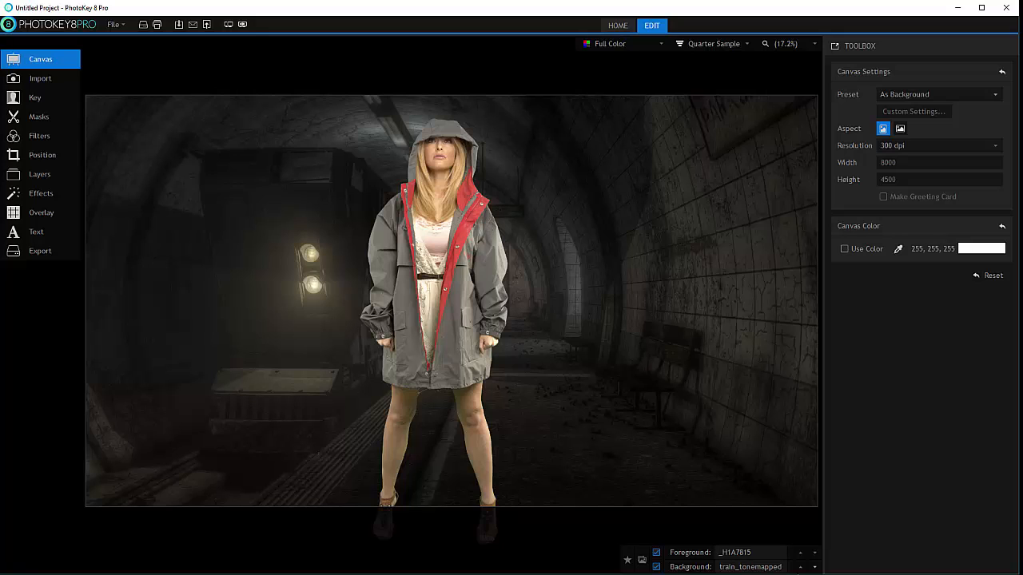
pyautogui.click(36, 78)
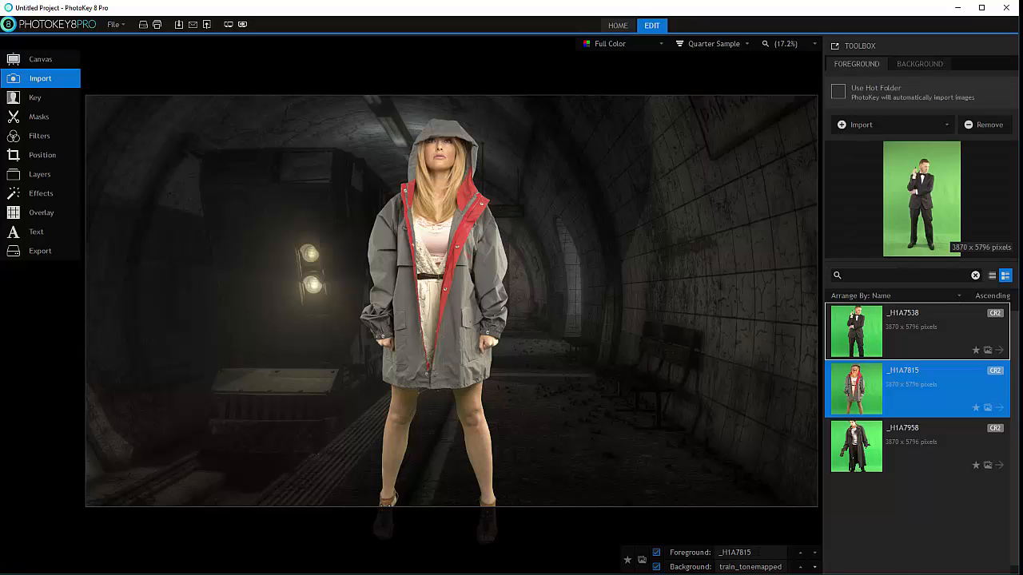
# Step: Hide and restore the foreground and the background in turn to view each one alone
pyautogui.click(656, 552)
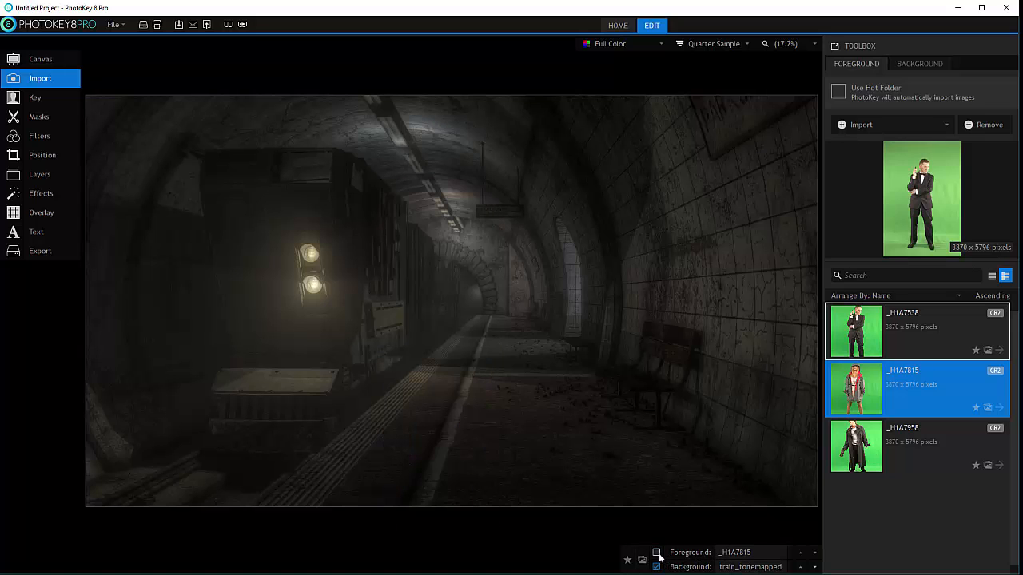
pyautogui.click(657, 553)
pyautogui.click(656, 567)
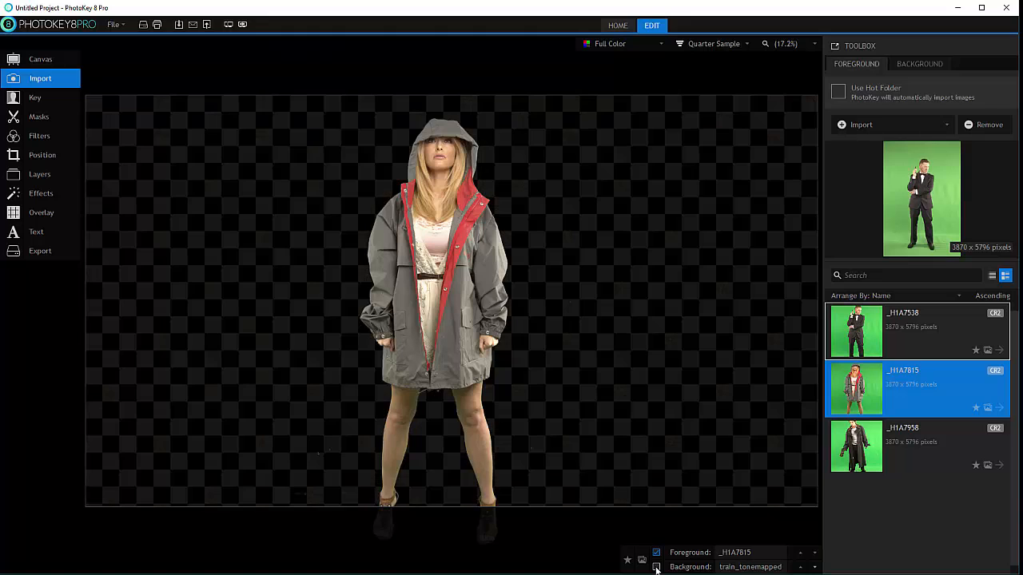
pyautogui.click(656, 567)
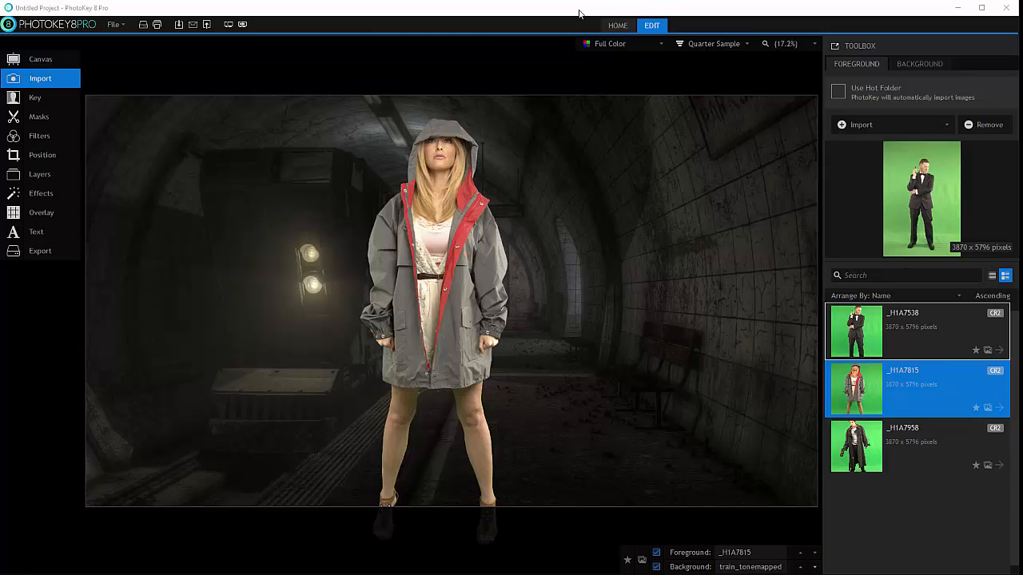
# Step: Switch the viewer to Foreground Alpha and examine the matte of the woman's jacket up close
pyautogui.click(610, 43)
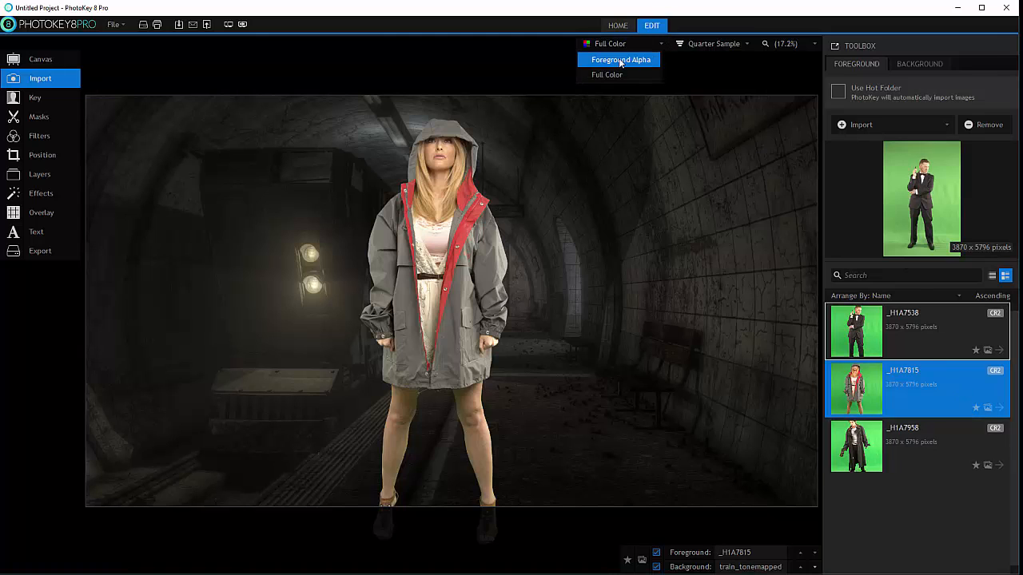
pyautogui.click(620, 61)
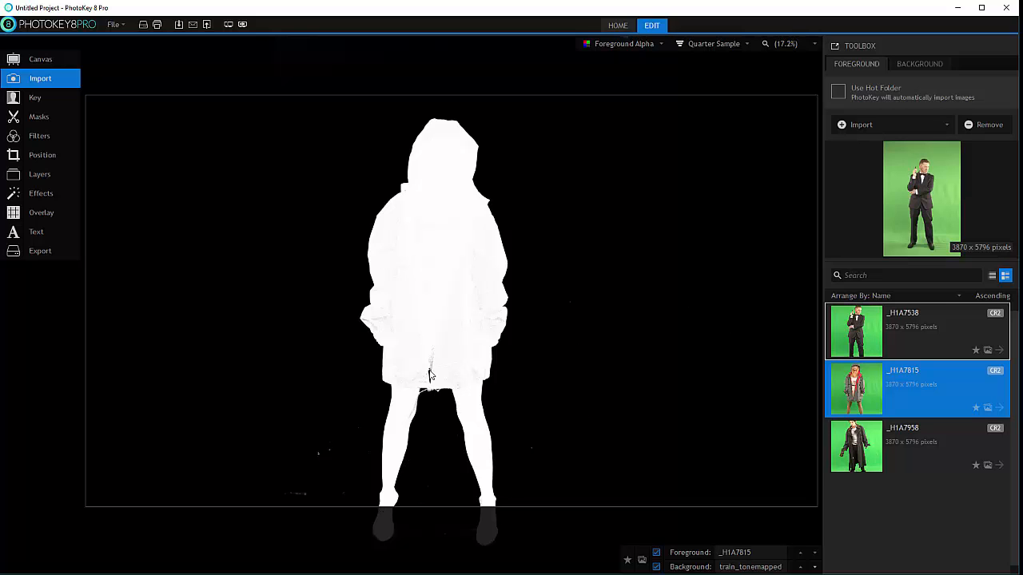
pyautogui.scroll(2, 479, 340)
pyautogui.scroll(1, 479, 341)
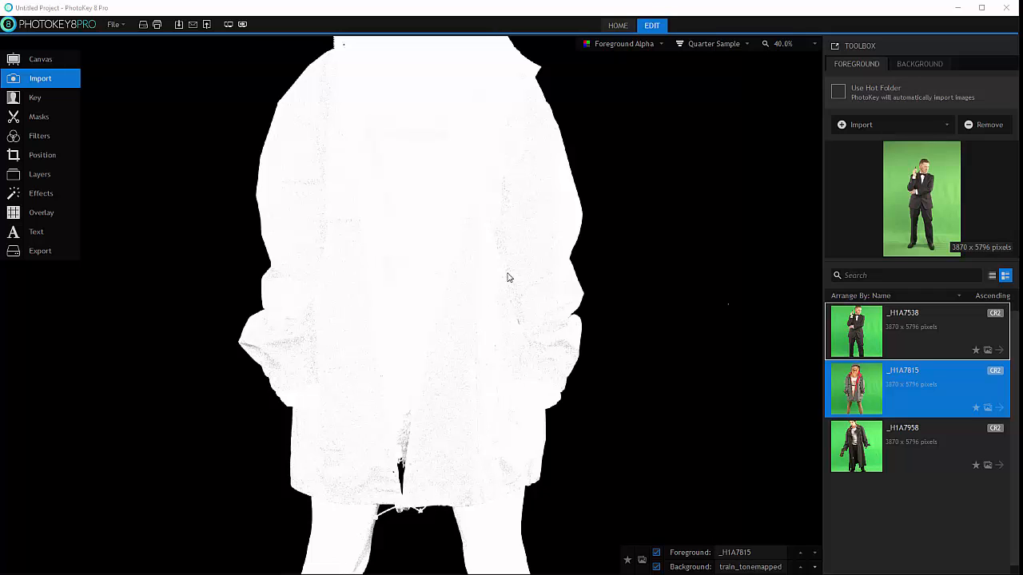
# Step: Switch the background to street9_tonemapped and return the viewer to Full Color
pyautogui.click(811, 44)
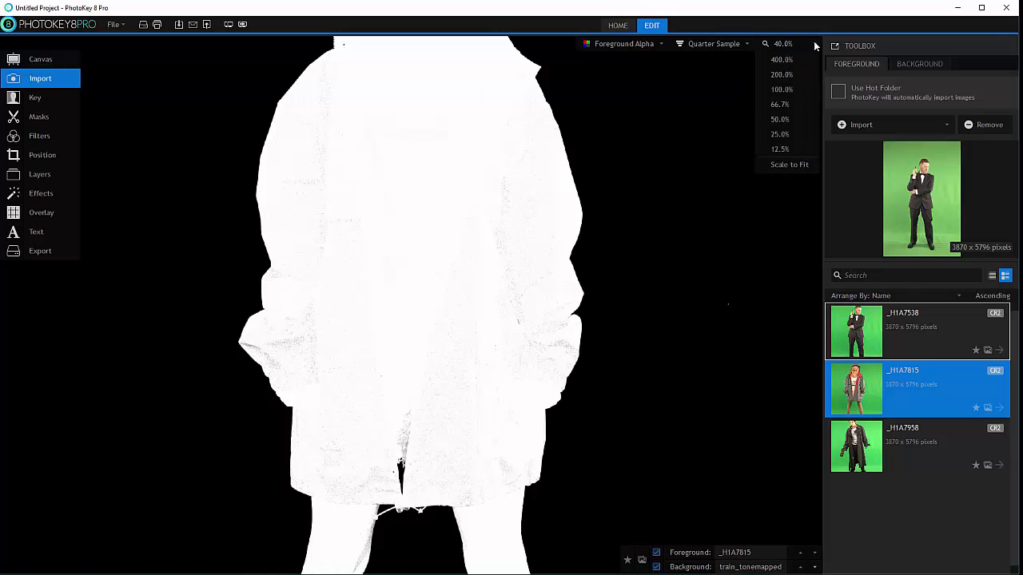
pyautogui.click(798, 166)
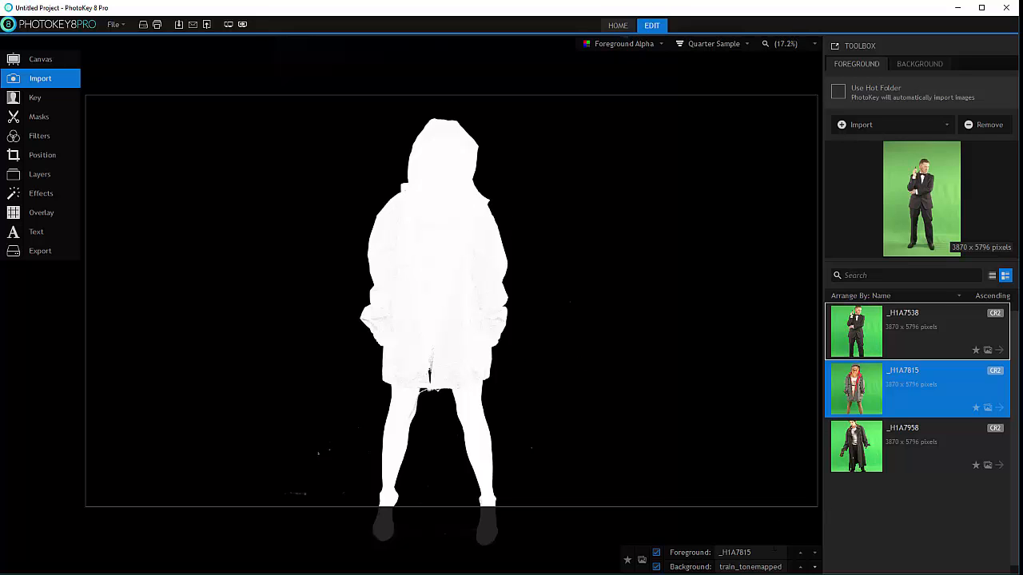
pyautogui.click(931, 63)
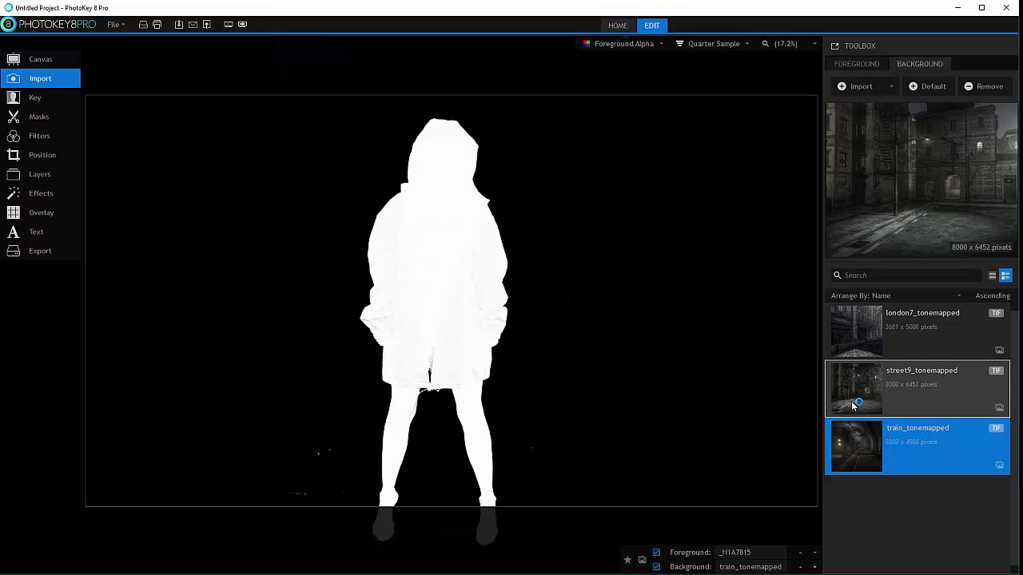
pyautogui.click(953, 373)
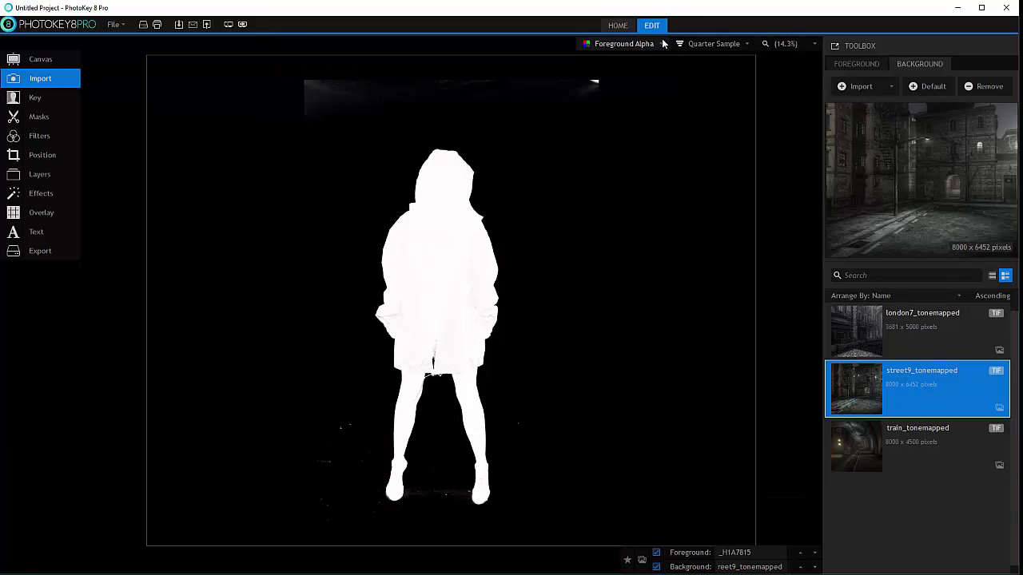
pyautogui.click(623, 44)
pyautogui.click(613, 76)
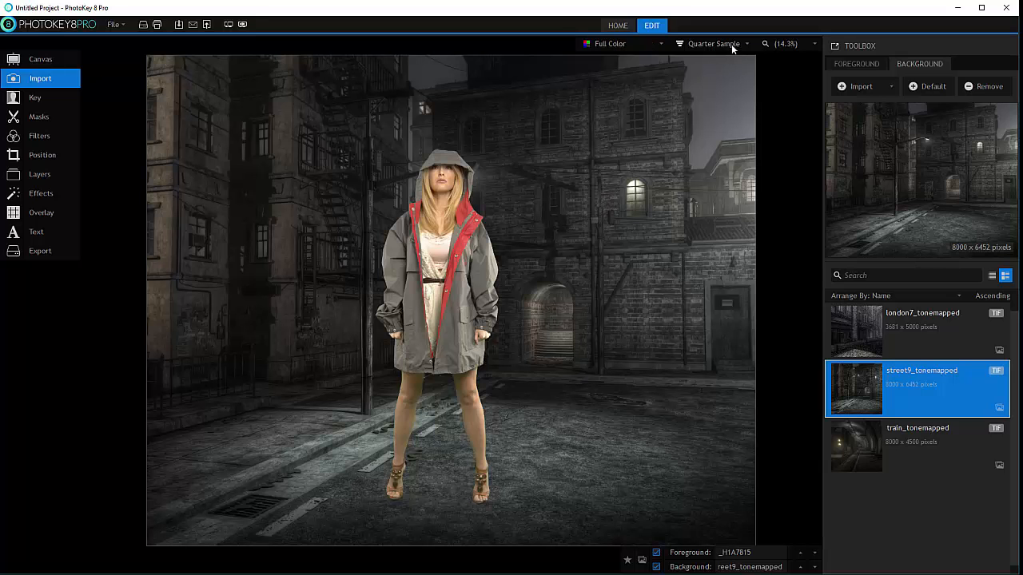
# Step: Check the preview sampling options and examine the woman against the street background at several magnifications
pyautogui.click(711, 45)
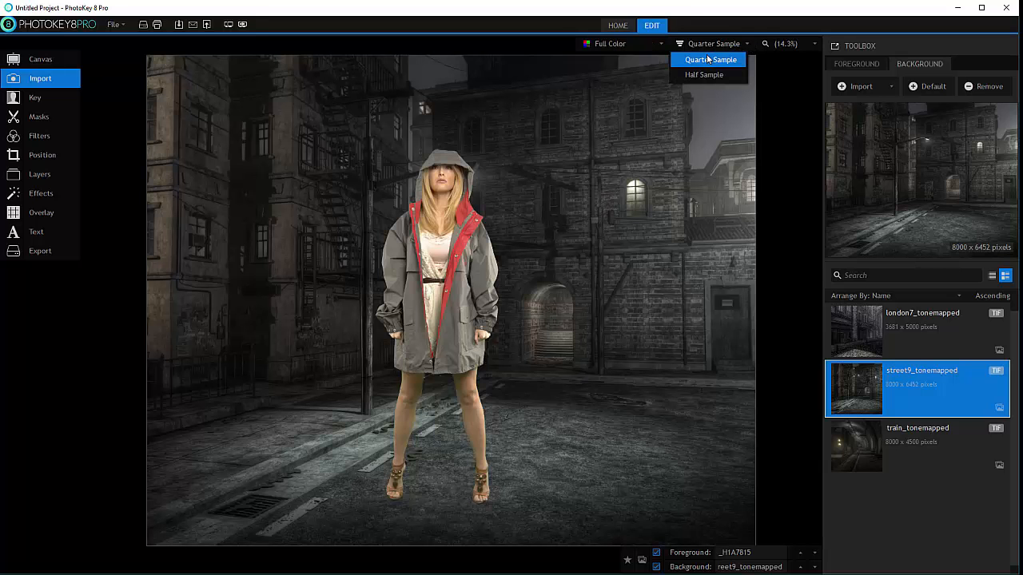
pyautogui.click(485, 191)
pyautogui.scroll(-1, 483, 191)
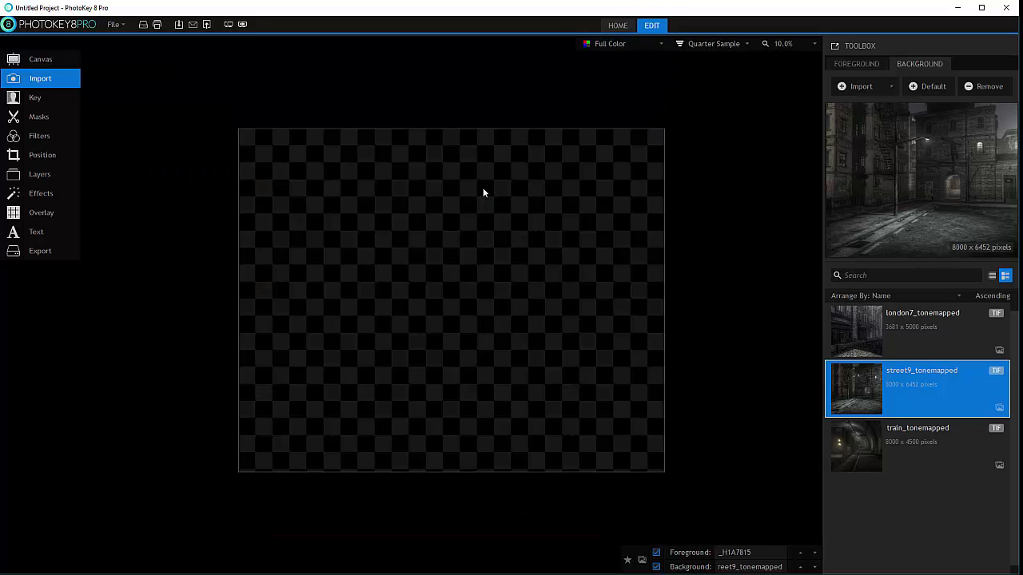
pyautogui.scroll(2, 483, 192)
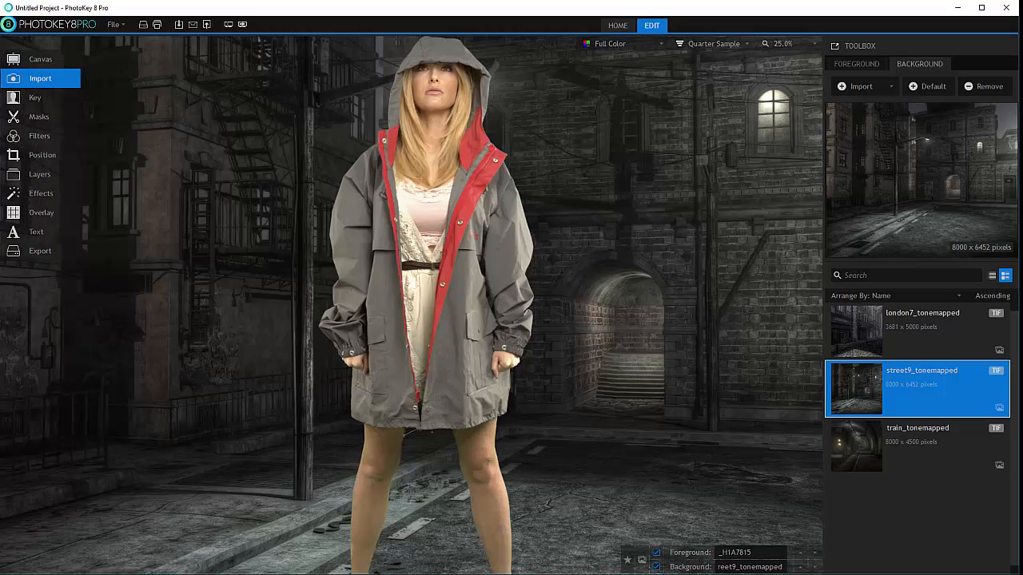
pyautogui.scroll(-1, 524, 149)
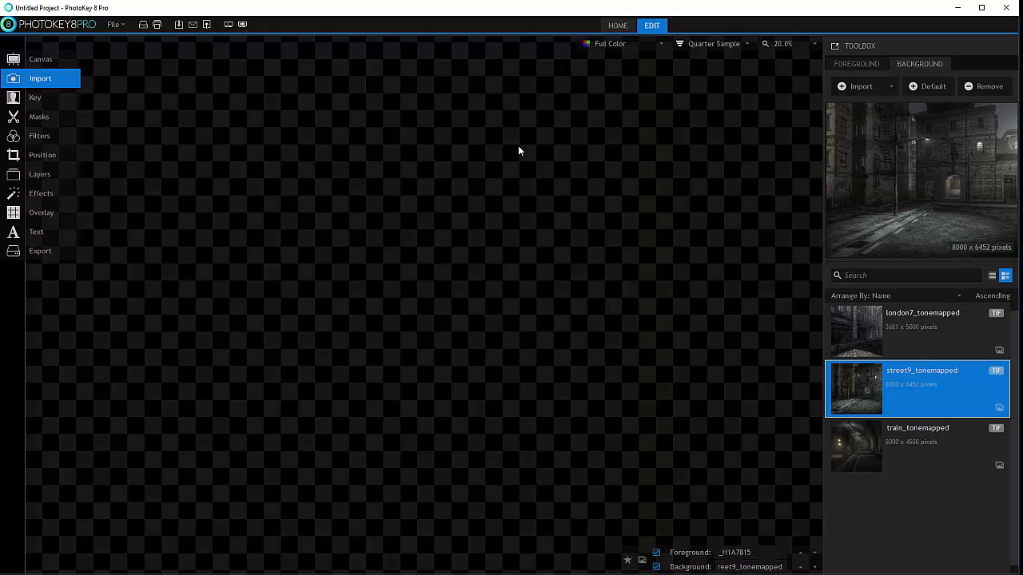
pyautogui.scroll(-1, 518, 150)
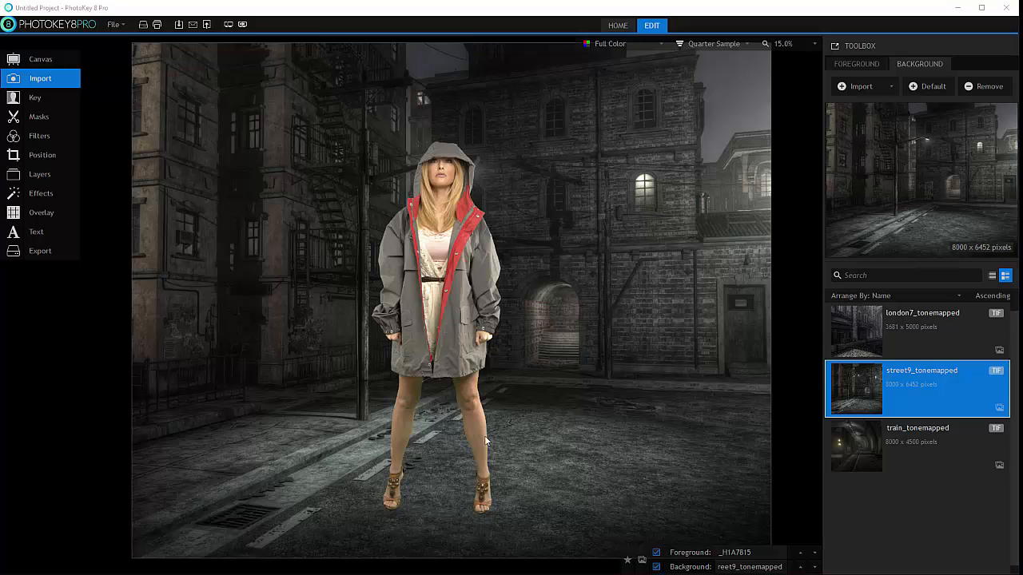
# Step: Switch the foreground to the _H1A7538 photo of the man in the tuxedo
pyautogui.click(866, 61)
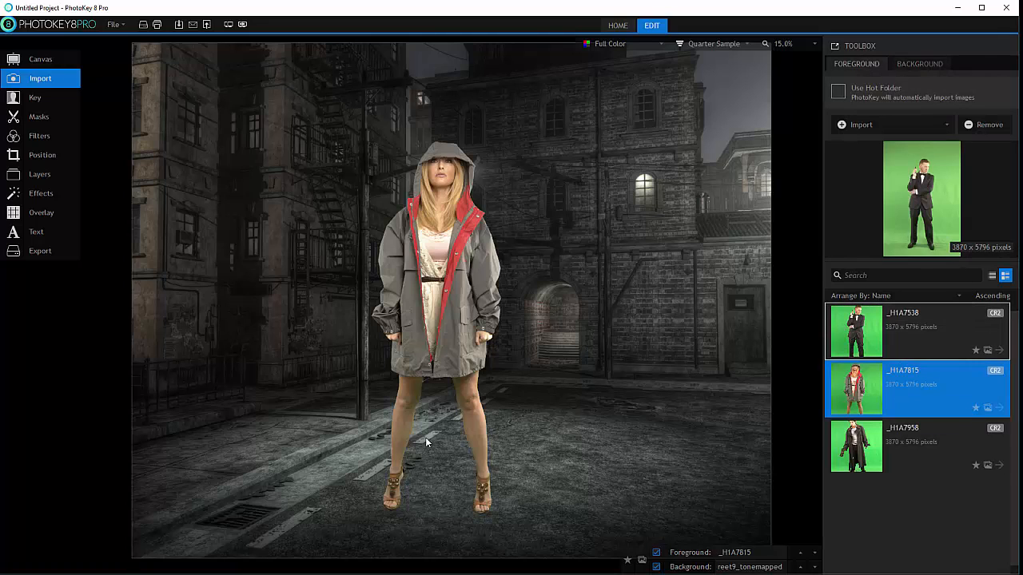
pyautogui.doubleClick(860, 338)
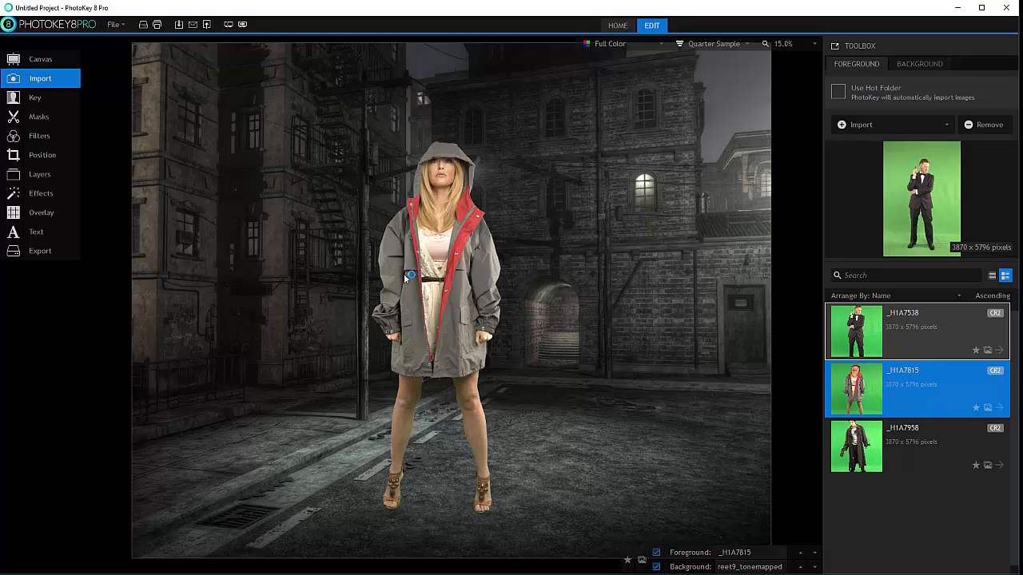